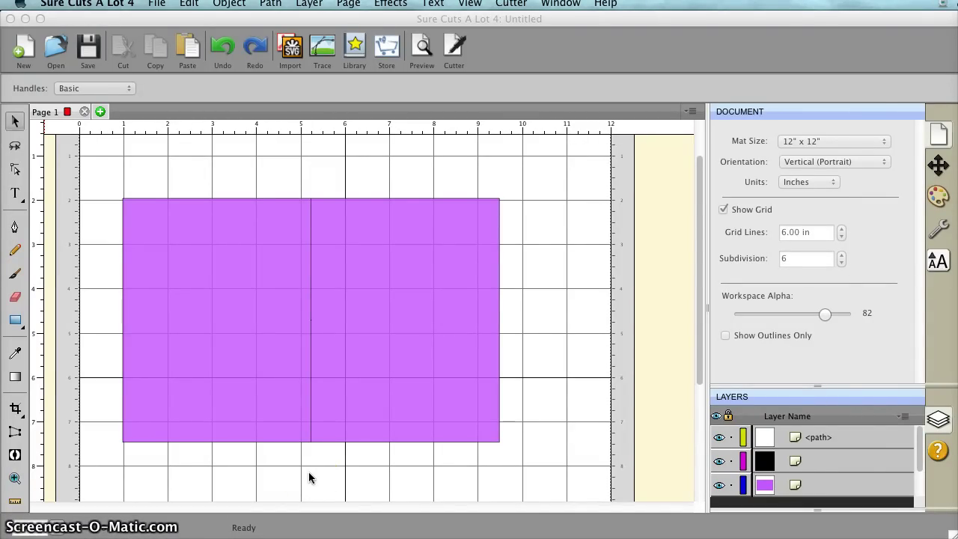
- Select the purple card to check its size, then deselect it
drag(315, 472, 398, 414)
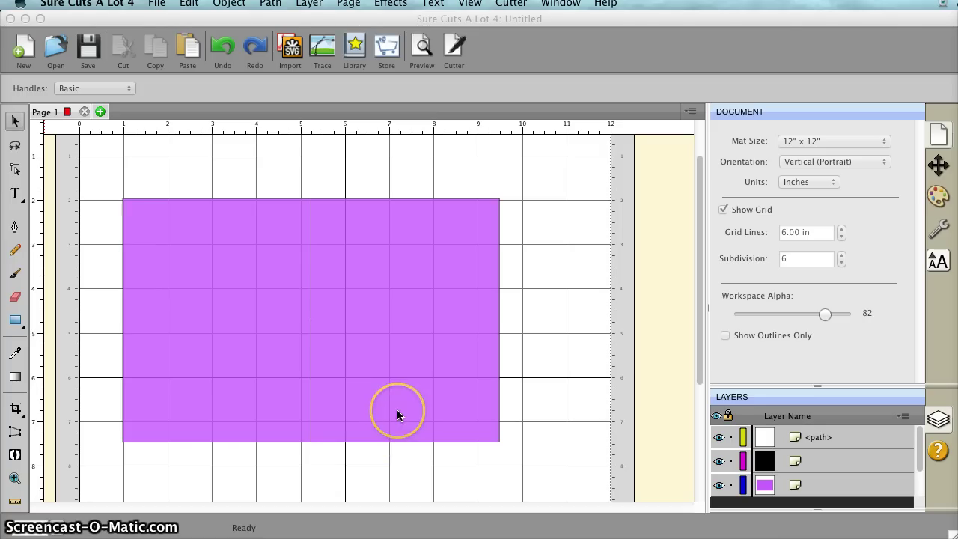
click(397, 412)
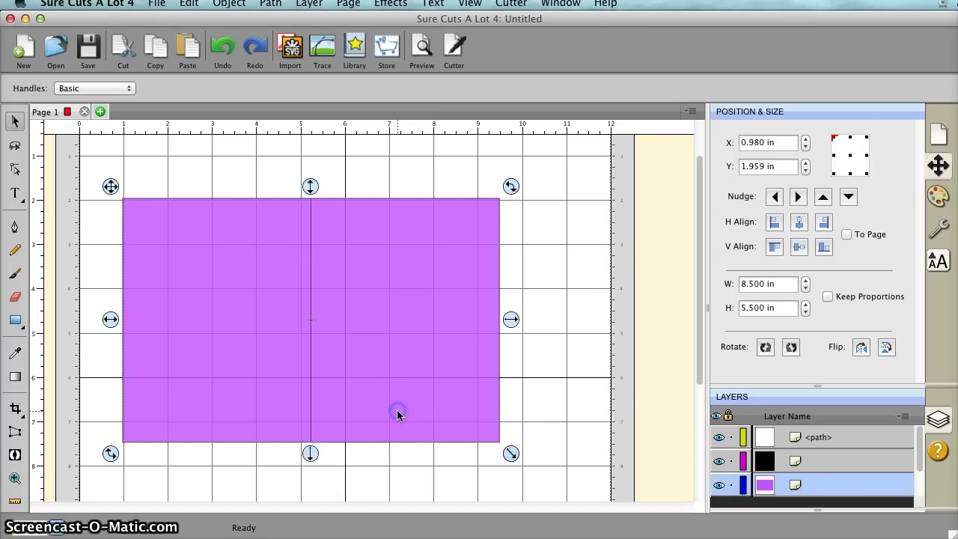
click(542, 373)
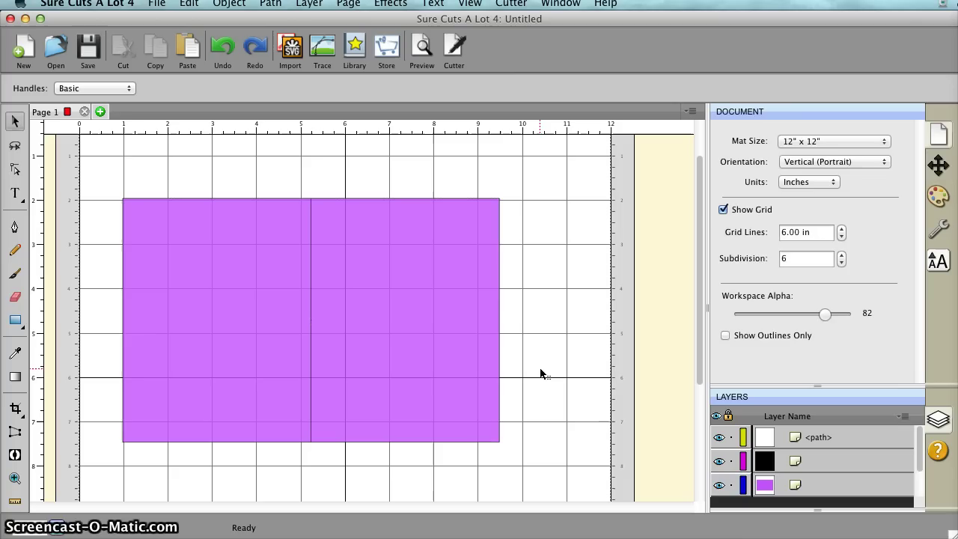
- From the Library's Fonts, add the HFFFloralStencil iris glyph to the canvas
click(561, 4)
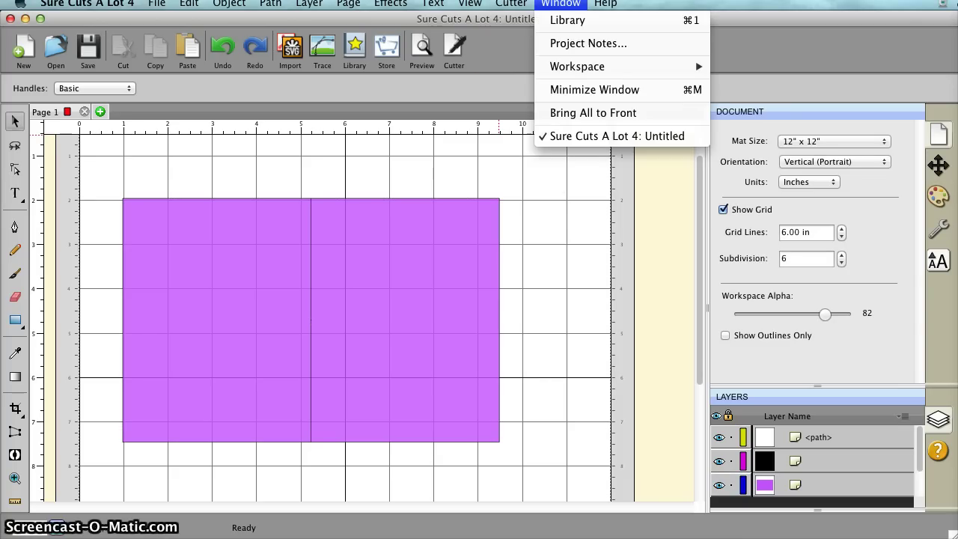
click(558, 22)
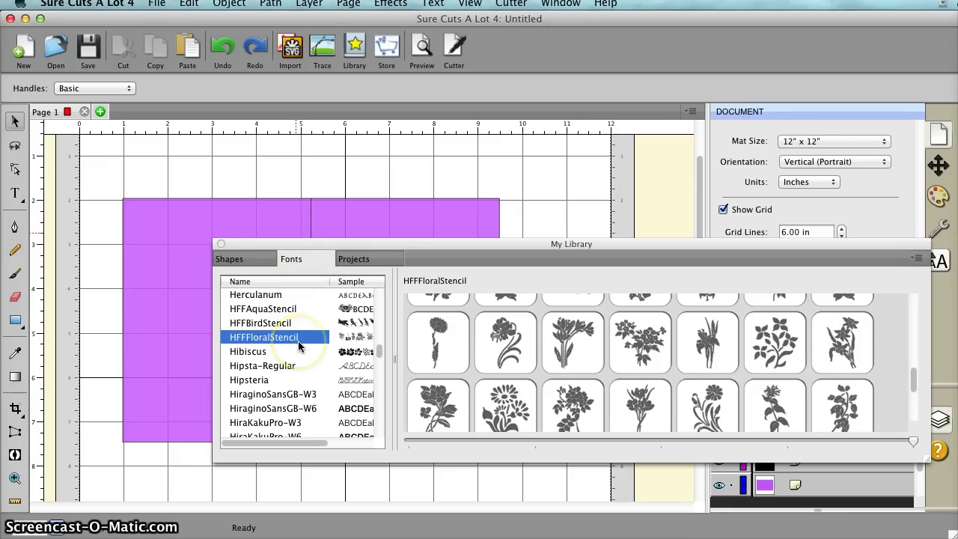
drag(641, 342, 479, 460)
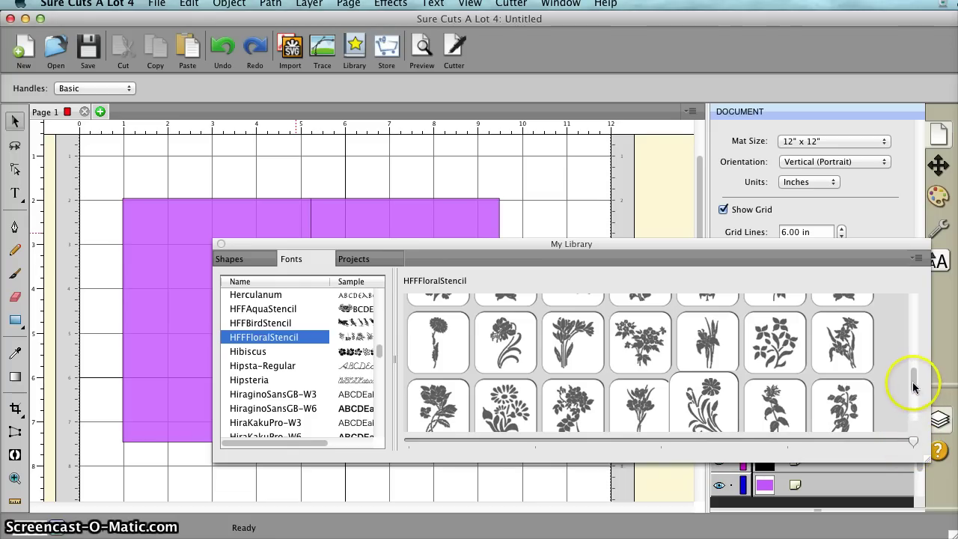
mouse_move(913, 380)
mouse_down()
mouse_move(912, 305)
mouse_move(913, 379)
mouse_move(845, 367)
mouse_move(864, 404)
mouse_move(878, 387)
mouse_move(915, 394)
mouse_move(915, 380)
mouse_up()
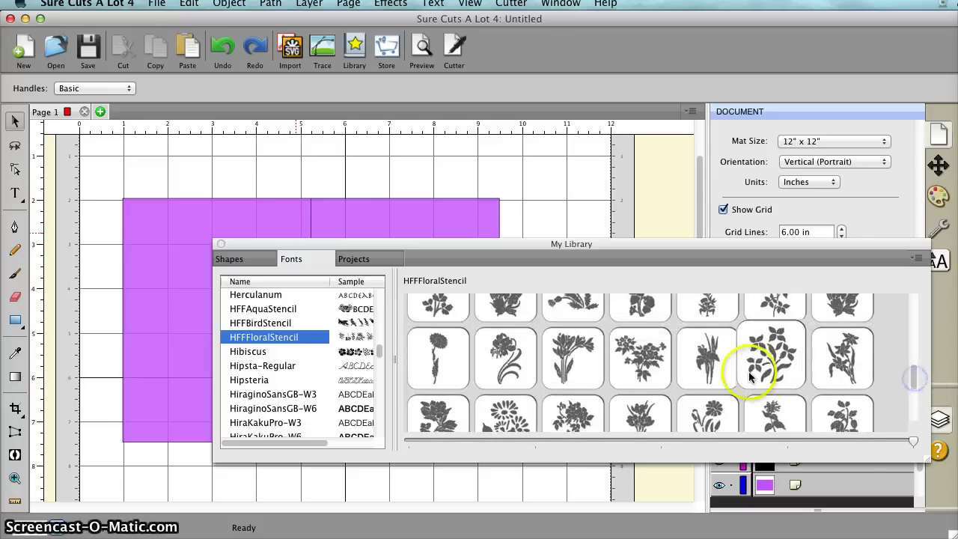
double_click(707, 359)
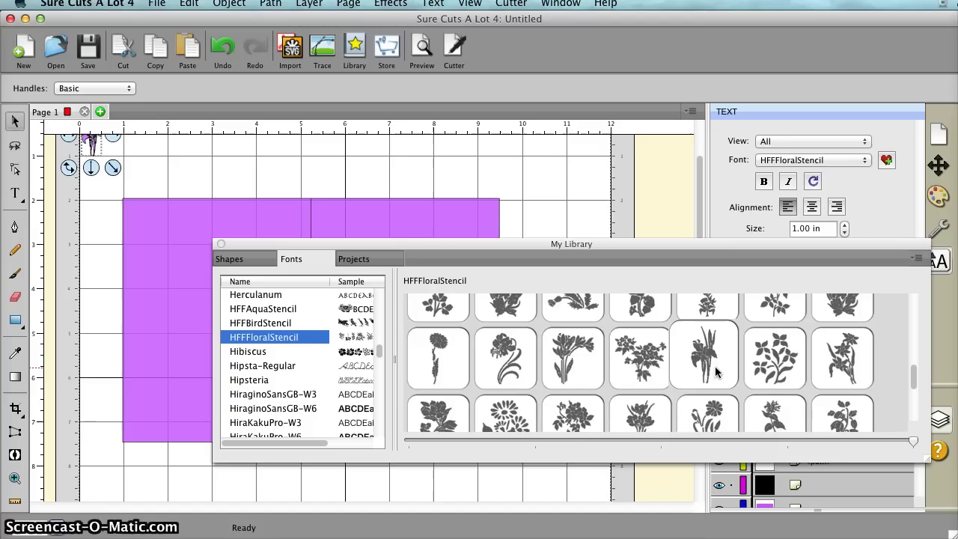
- Close the library, move the iris onto the card's right half and enlarge it to about 4 in tall
click(221, 245)
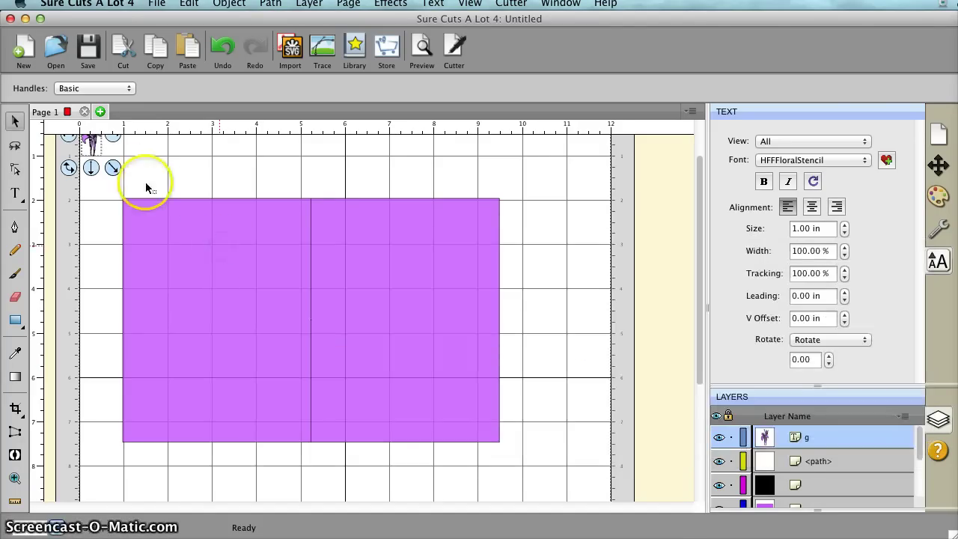
click(92, 145)
drag(92, 144, 366, 254)
click(384, 276)
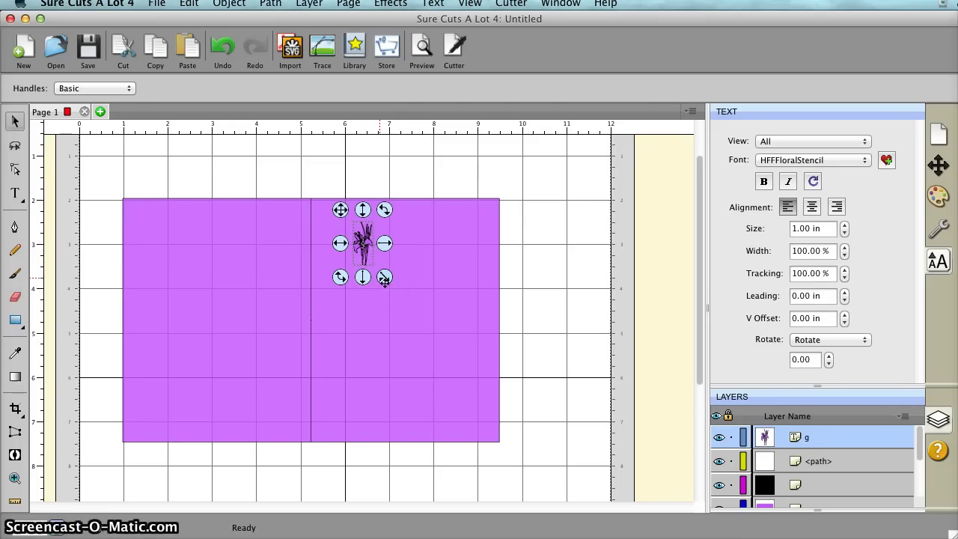
click(384, 278)
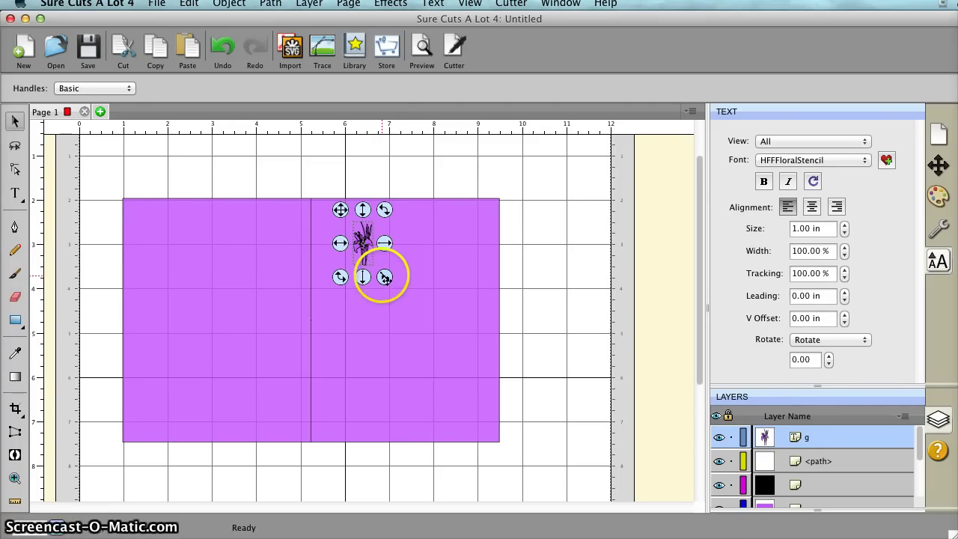
drag(384, 277, 452, 364)
drag(430, 319, 447, 320)
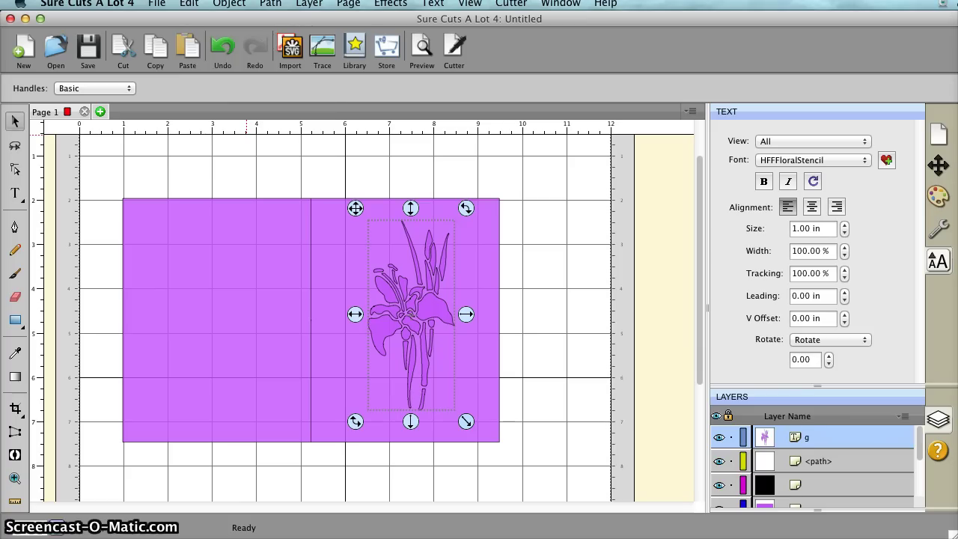
- Copy the iris and paste a duplicate in place exactly on top of it
click(189, 3)
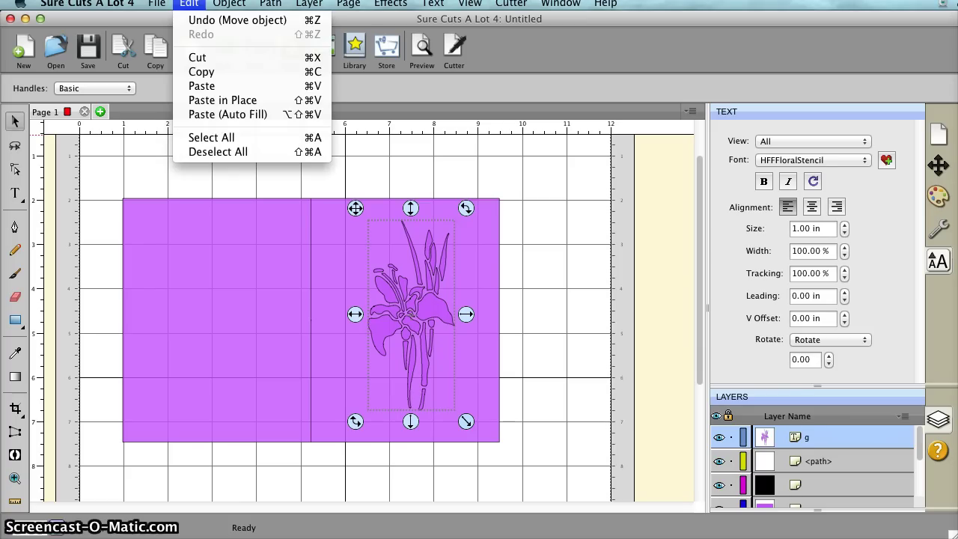
click(198, 71)
click(190, 5)
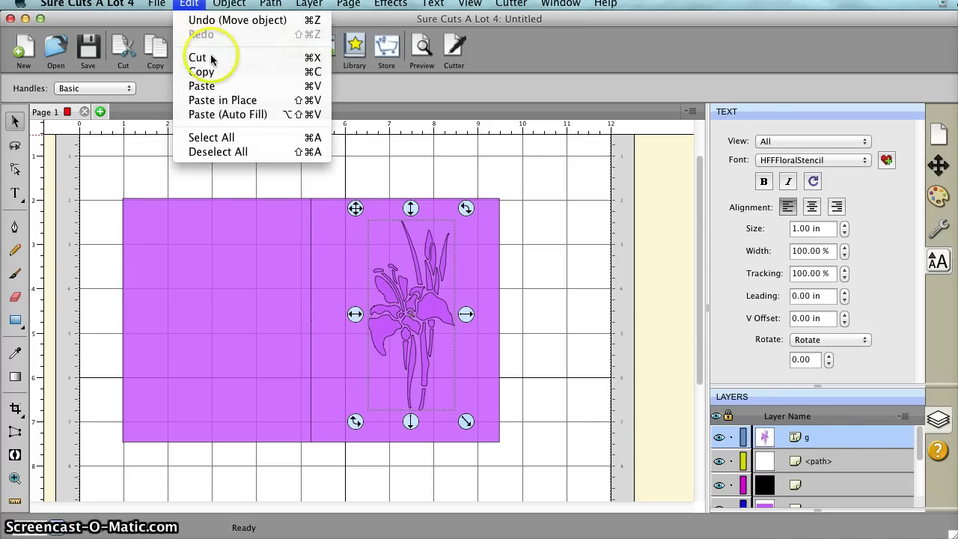
click(227, 100)
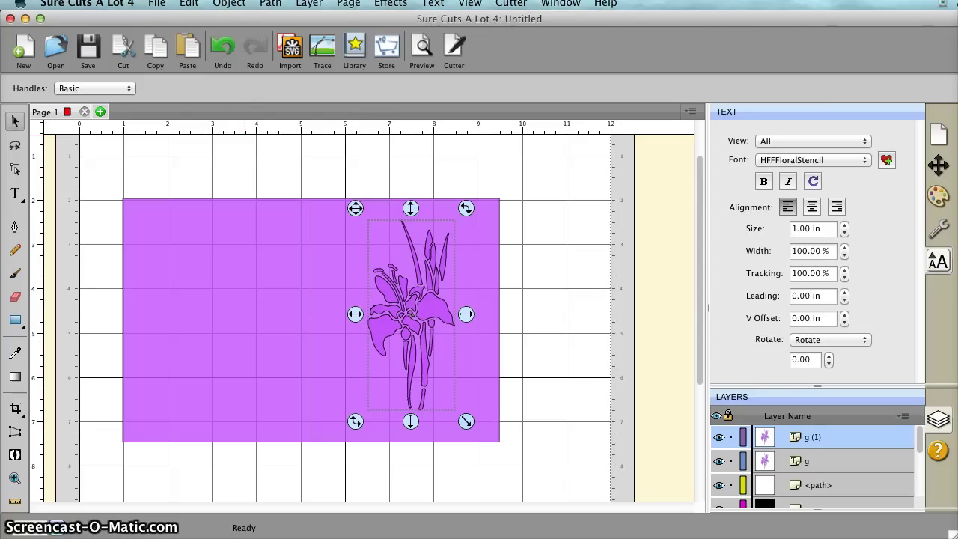
- Give the duplicate a Rounded offset path of 0.10 in
click(270, 4)
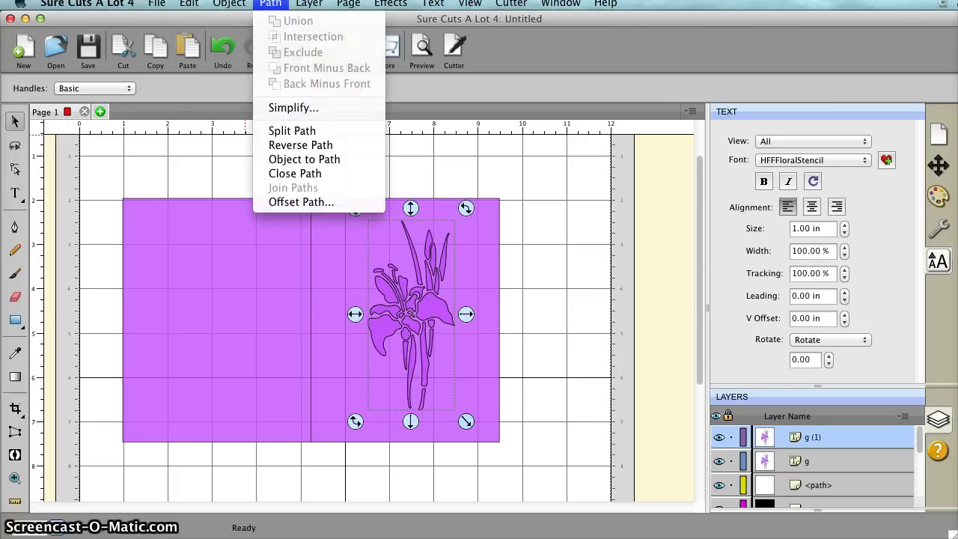
click(308, 202)
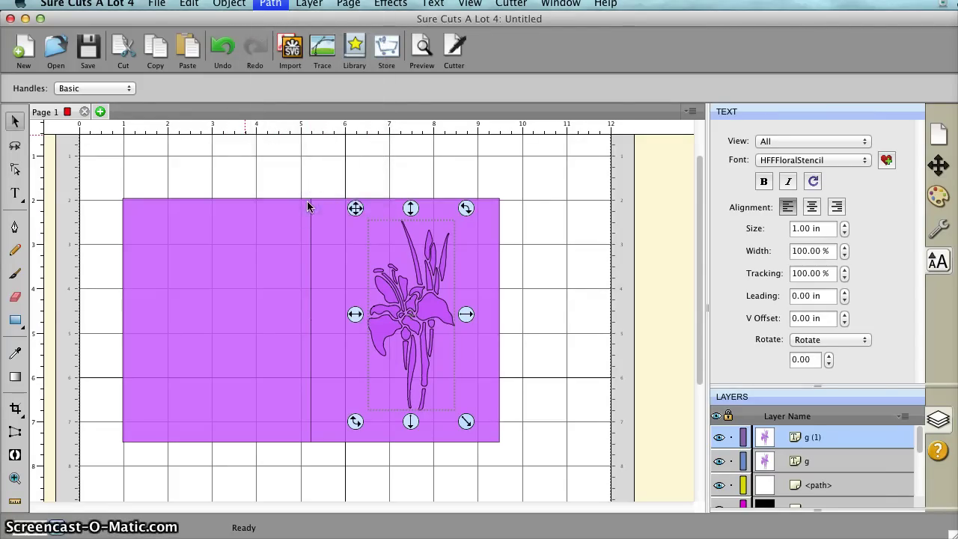
click(398, 252)
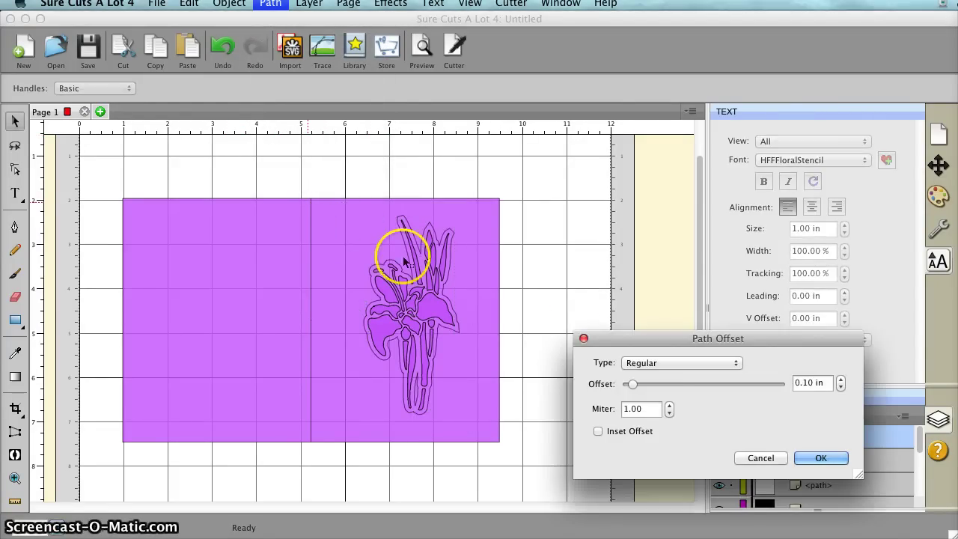
click(659, 365)
click(662, 374)
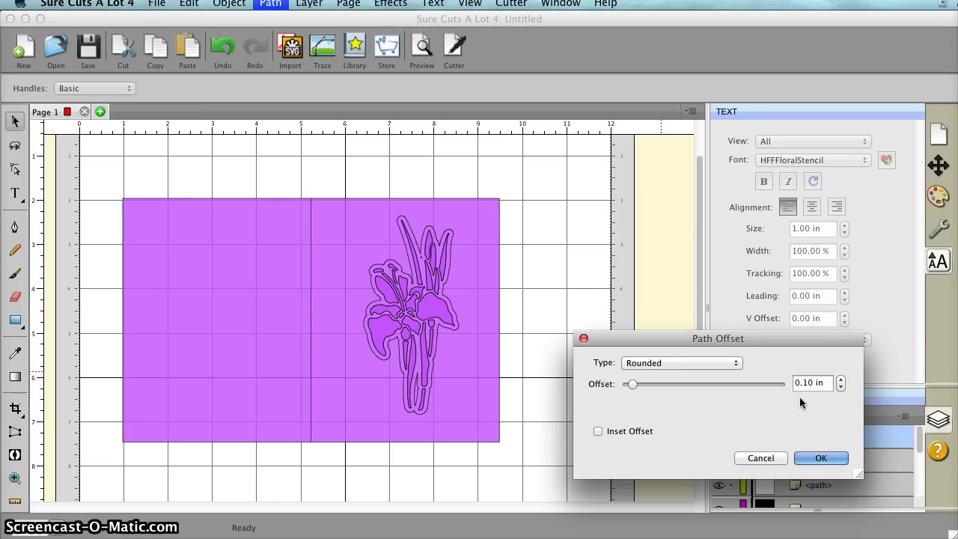
click(813, 462)
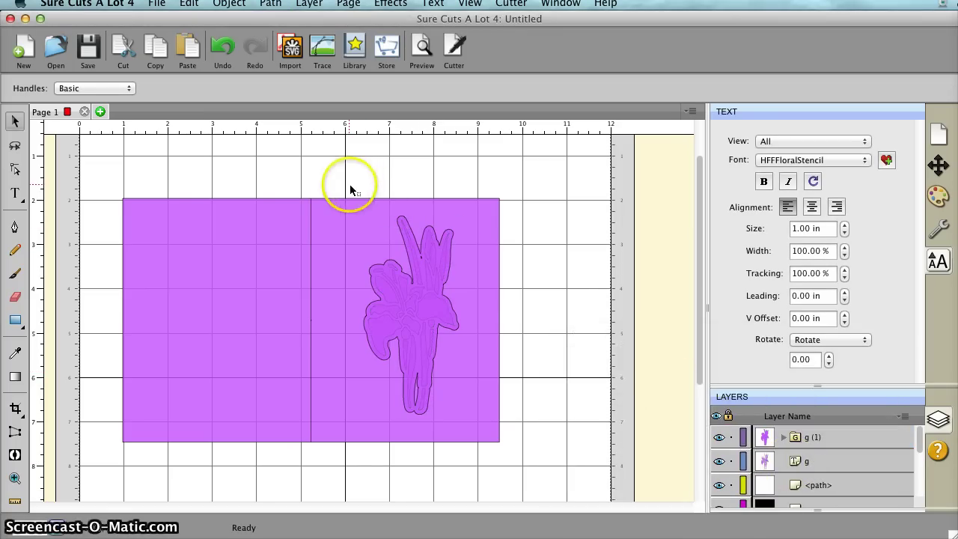
- Select the iris and its outline together, enlarge them and shift them up and left
drag(337, 185, 490, 461)
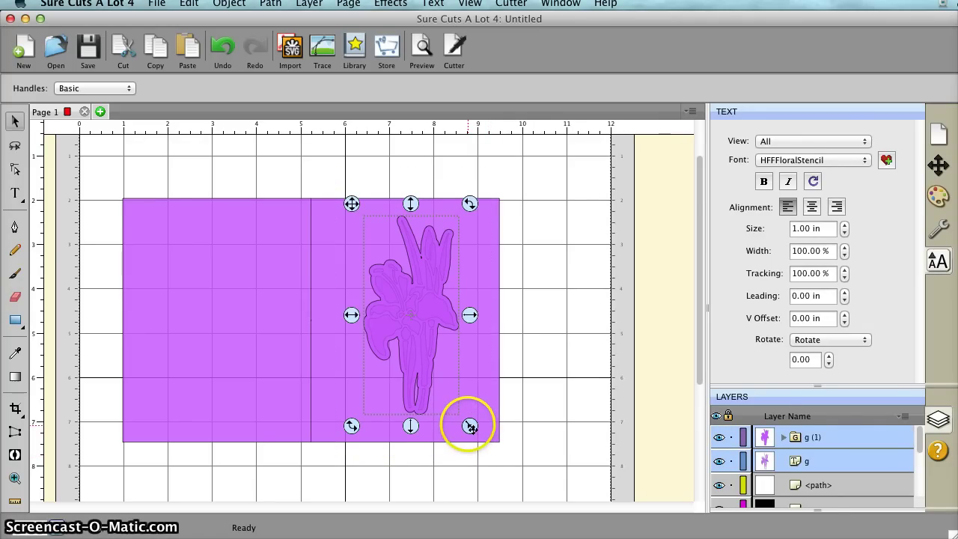
drag(470, 426, 484, 453)
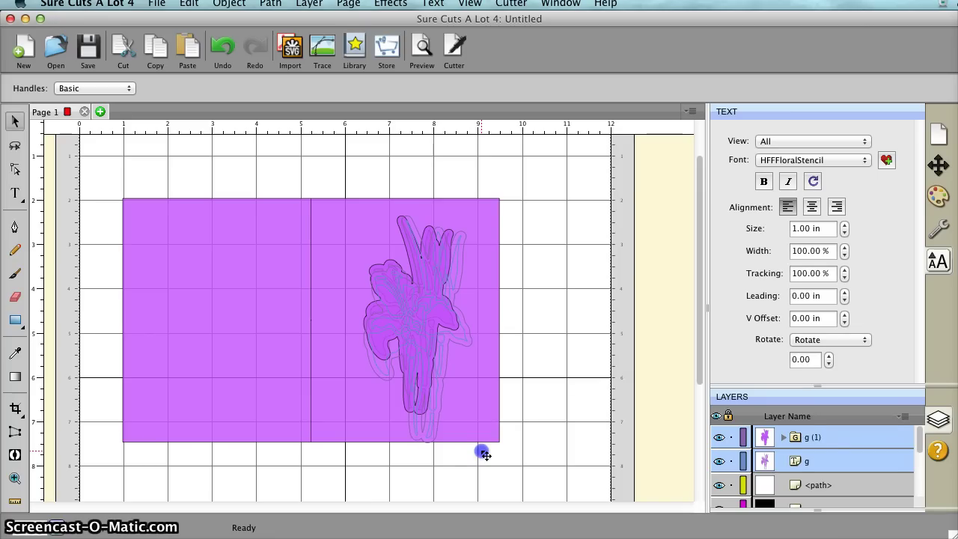
drag(485, 454, 485, 454)
click(445, 359)
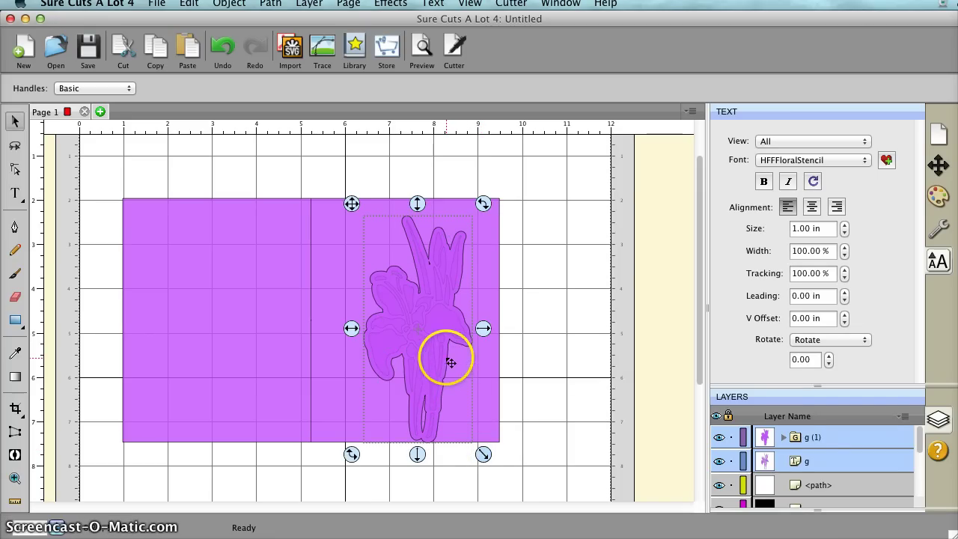
drag(433, 307, 423, 290)
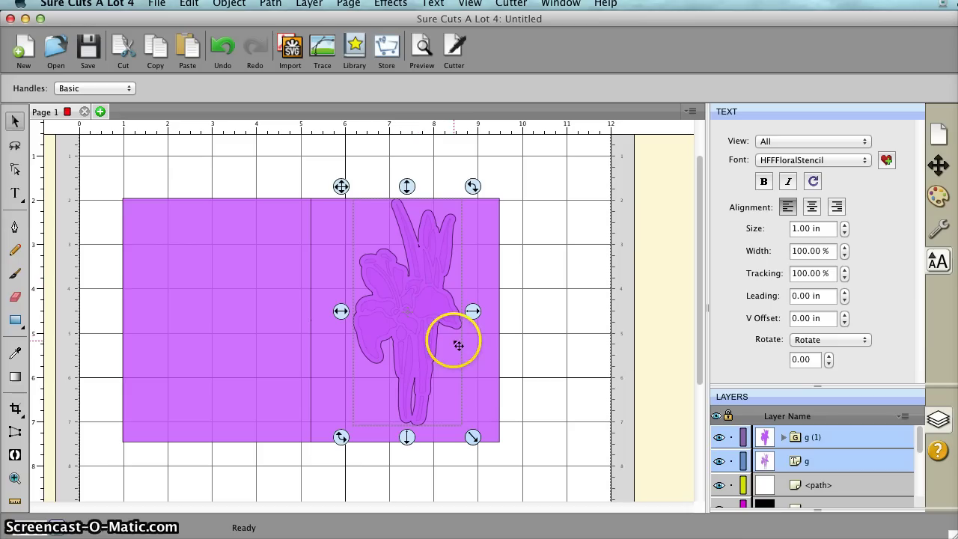
- Scale the pair to 5.506 in so it spans the card's height and meets its right edge
mouse_move(474, 439)
mouse_down()
mouse_move(485, 449)
mouse_move(480, 442)
mouse_up()
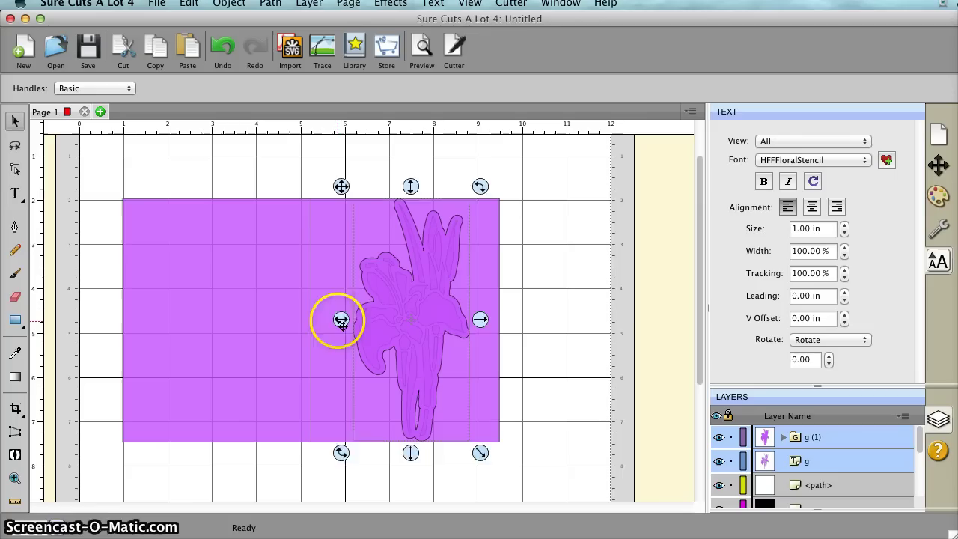
drag(336, 321, 371, 323)
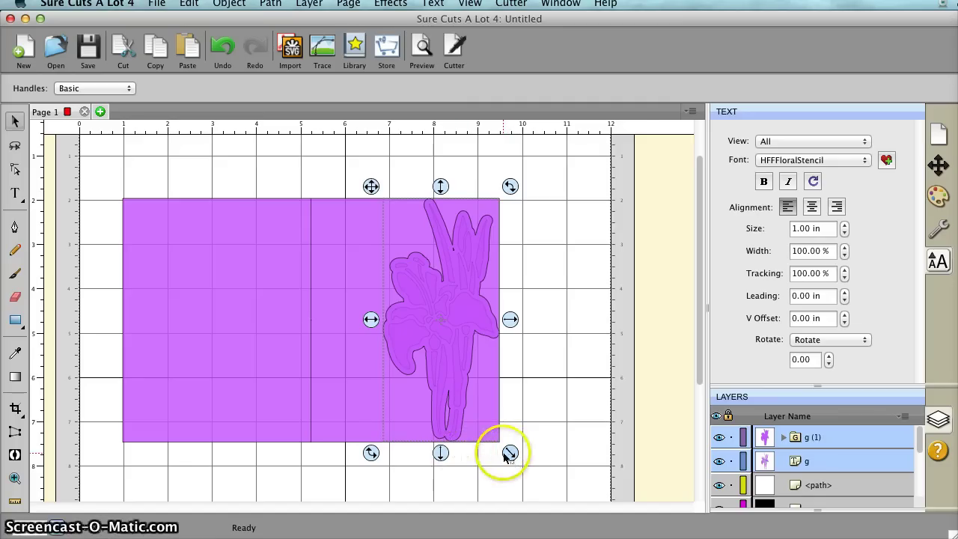
drag(509, 453, 509, 454)
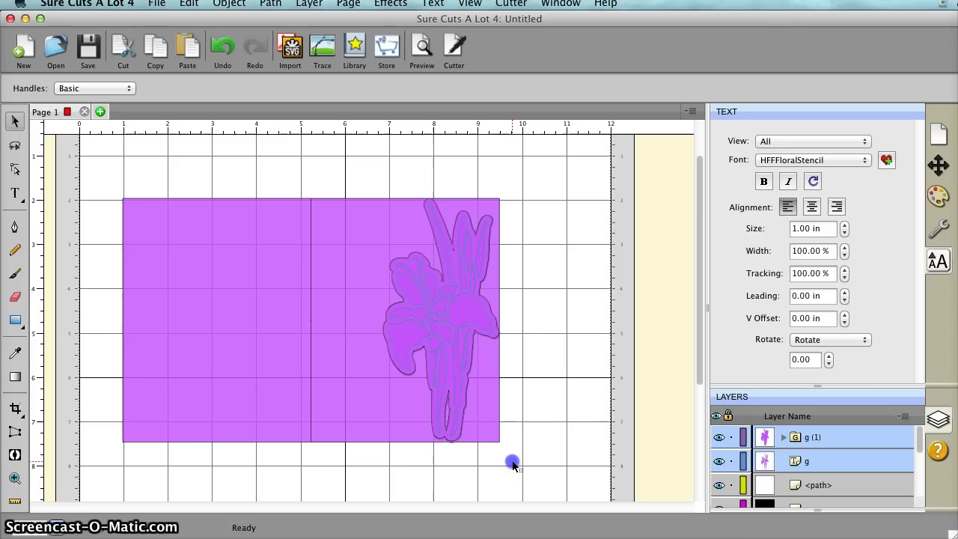
drag(513, 465, 515, 463)
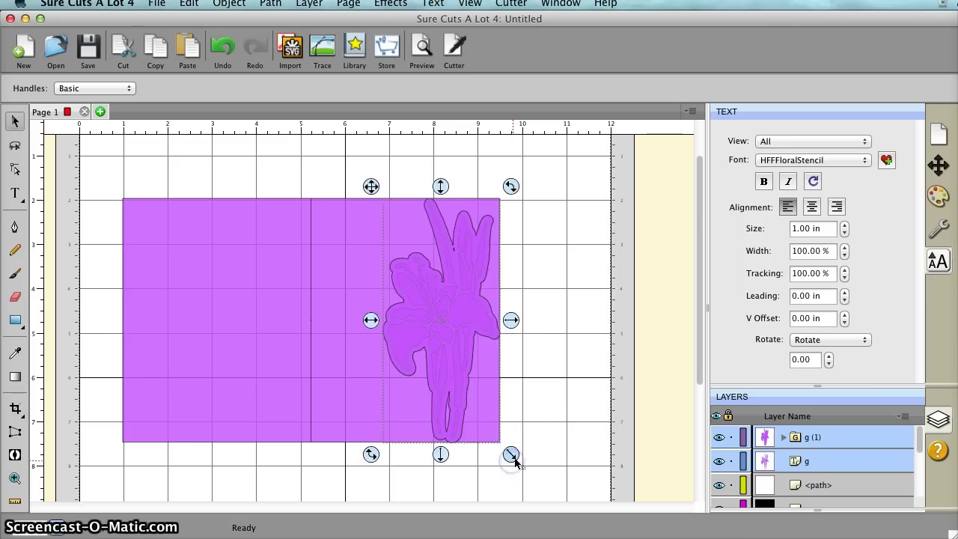
click(543, 428)
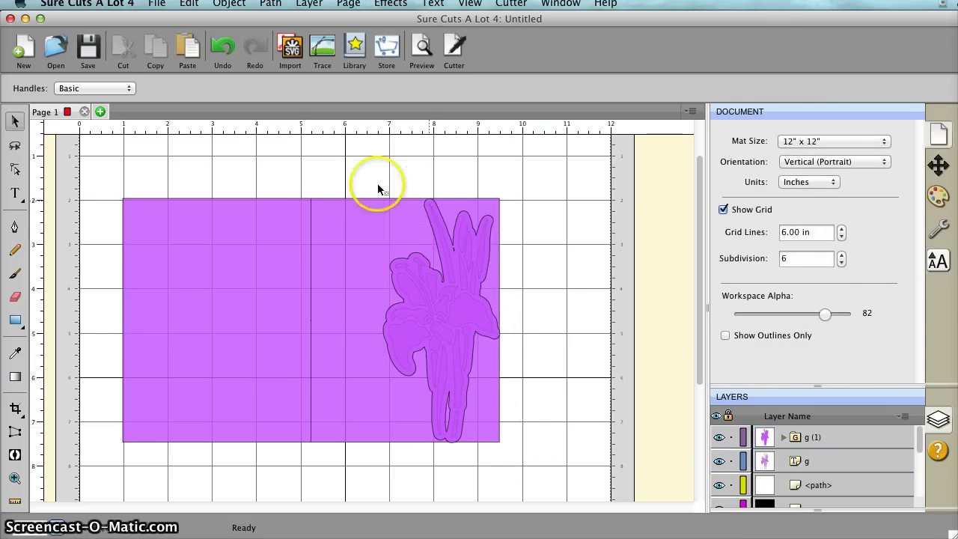
drag(360, 178, 530, 466)
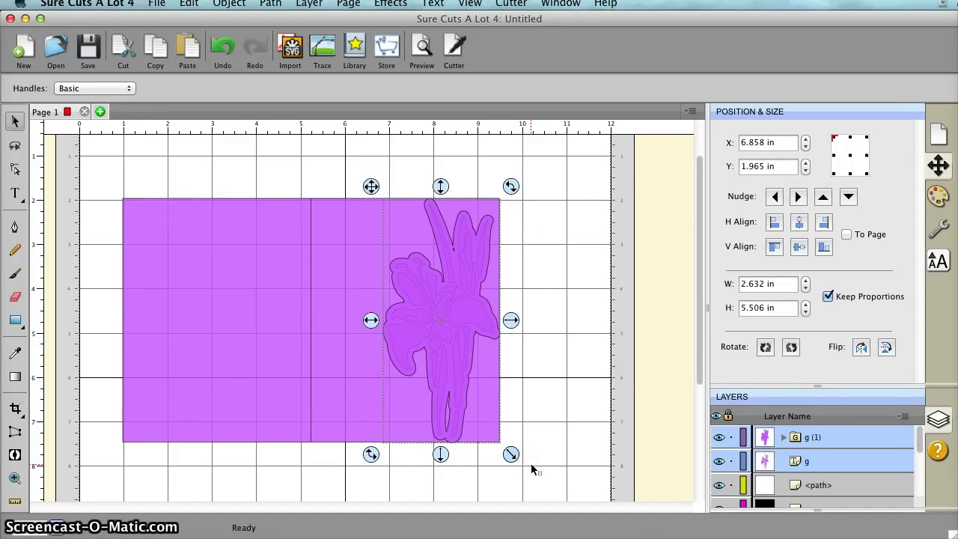
click(556, 367)
click(556, 367)
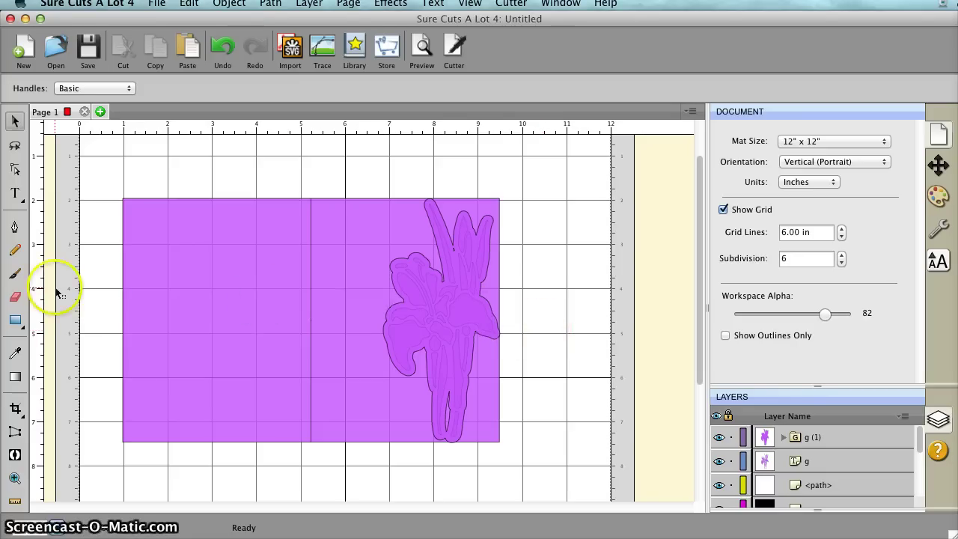
- With the 0.250 in Circle eraser, erase a gap along the outline's left edge from card top to bottom
click(16, 299)
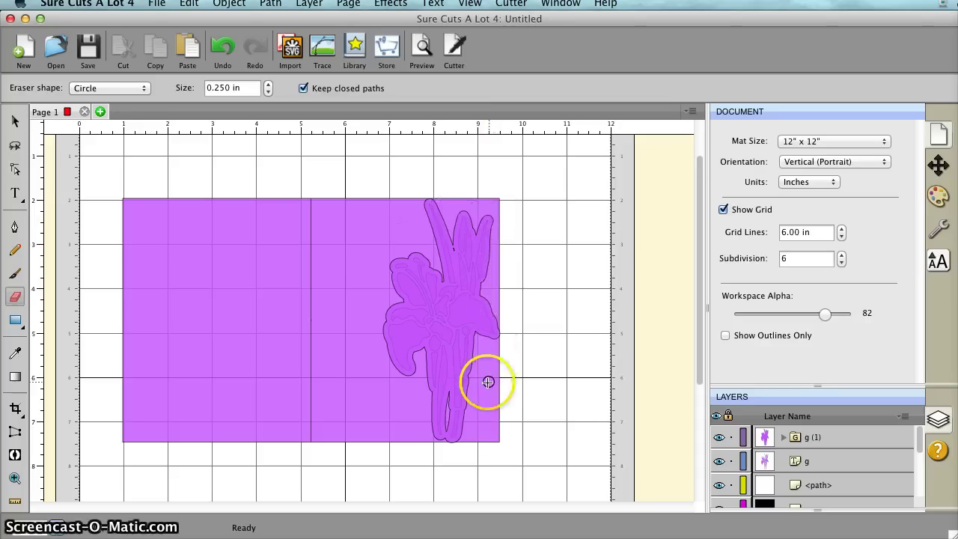
drag(471, 432, 471, 431)
mouse_move(490, 398)
mouse_down()
mouse_move(516, 365)
mouse_move(498, 230)
mouse_move(421, 182)
mouse_up()
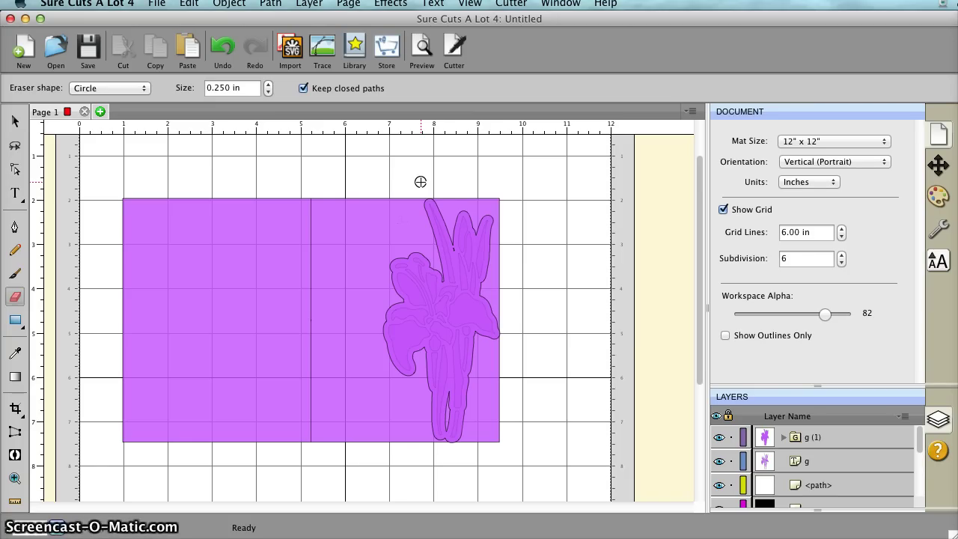
drag(421, 185, 450, 251)
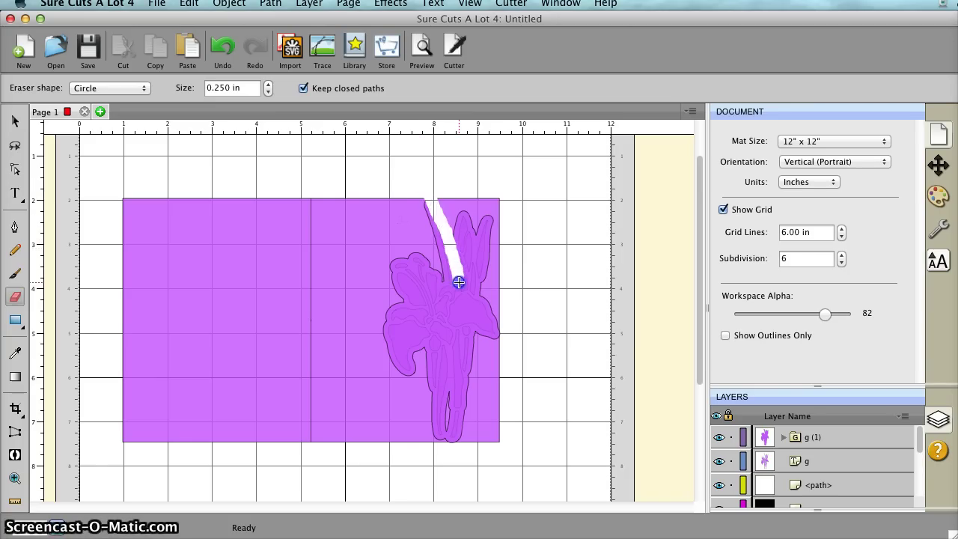
drag(459, 303, 459, 390)
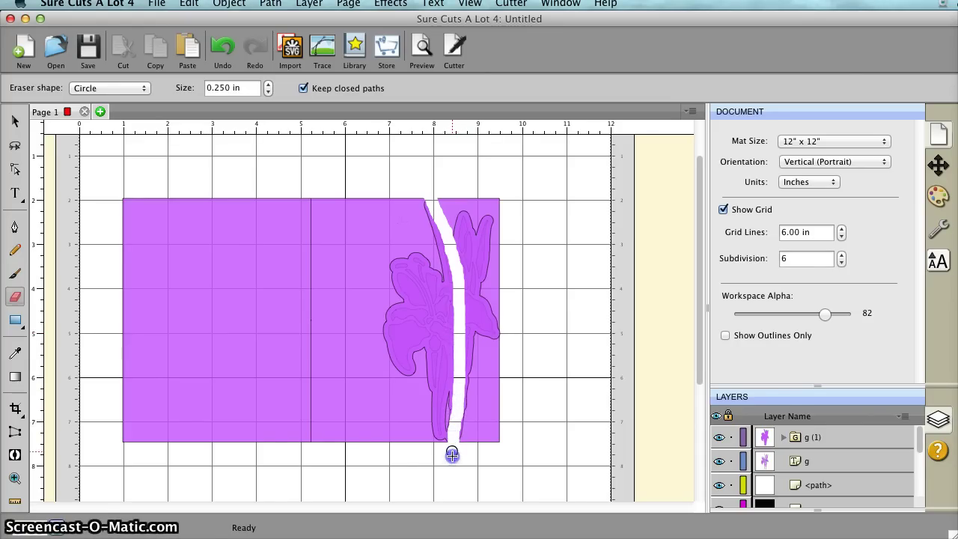
drag(451, 459, 451, 461)
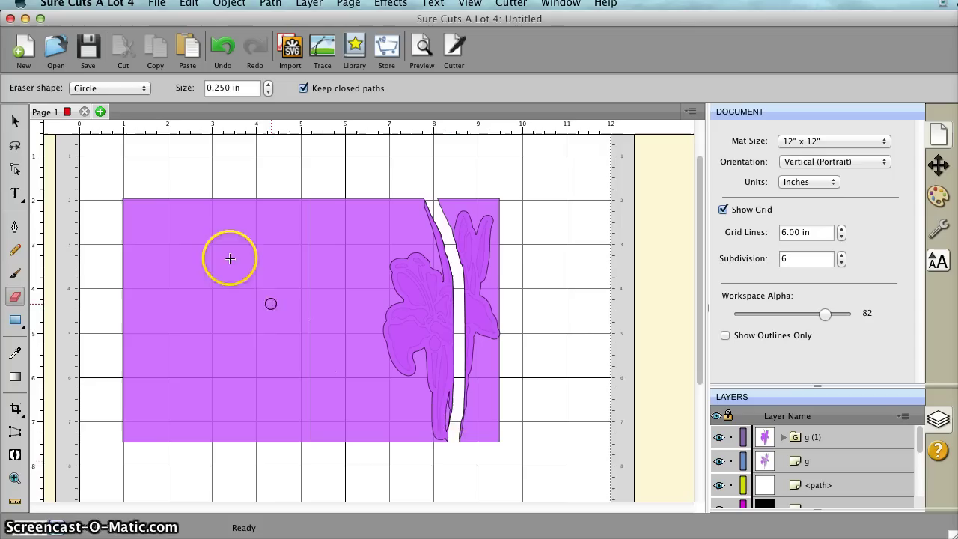
- Select the iris shapes together and delete them
click(13, 121)
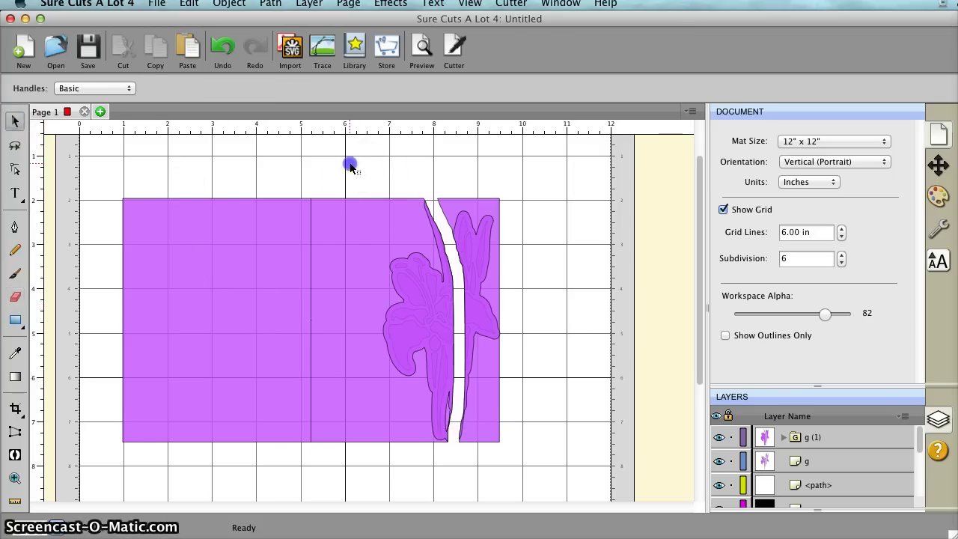
drag(349, 162, 544, 475)
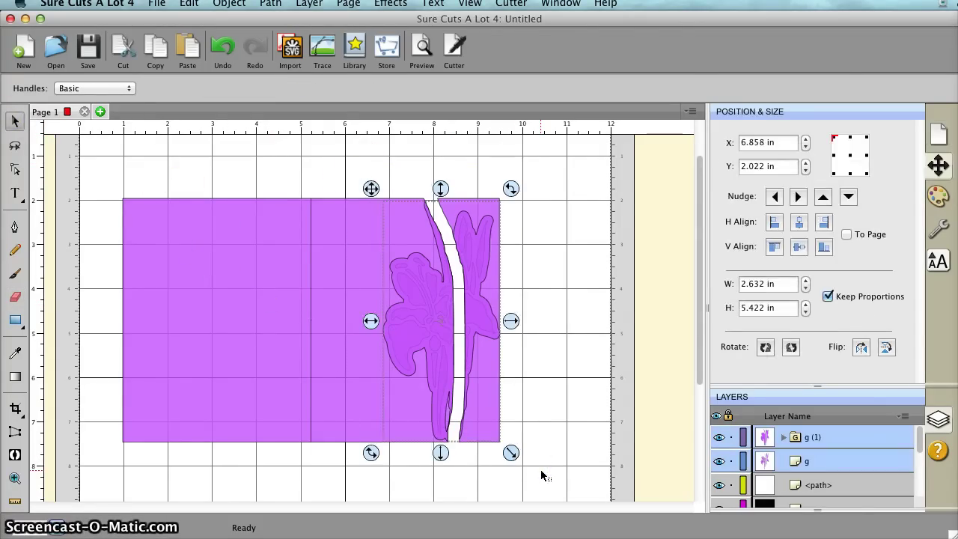
key(Delete)
- Break the card apart and delete the split-off right-hand strip
drag(515, 282, 494, 224)
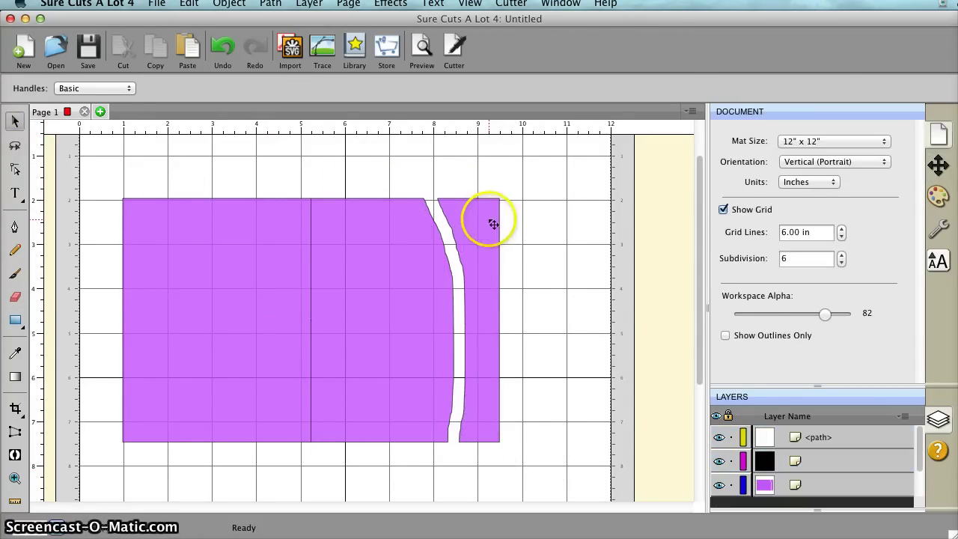
click(489, 221)
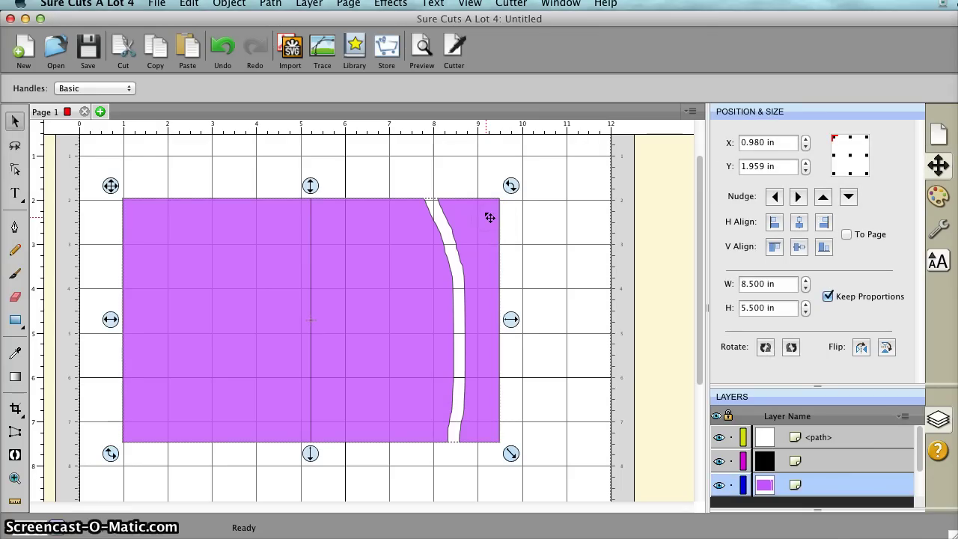
right_click(484, 212)
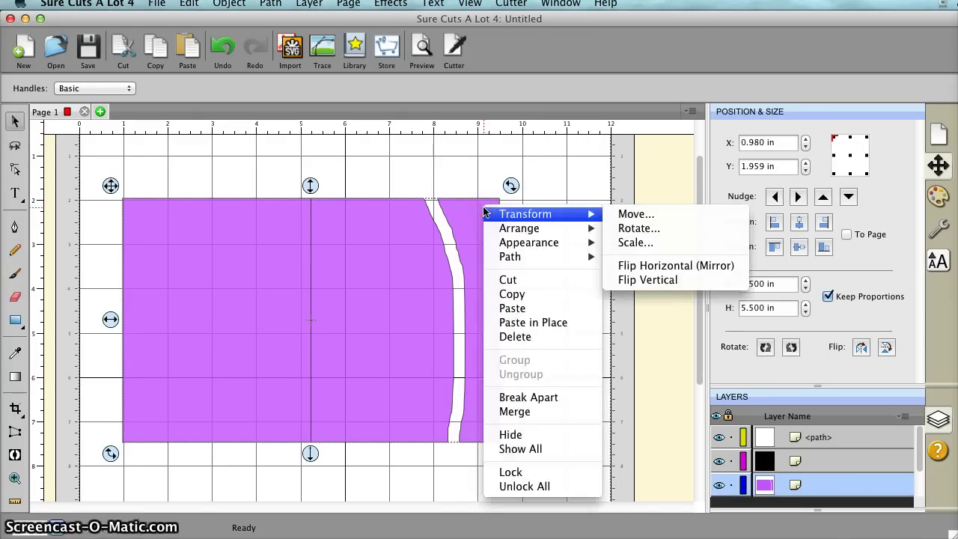
click(528, 397)
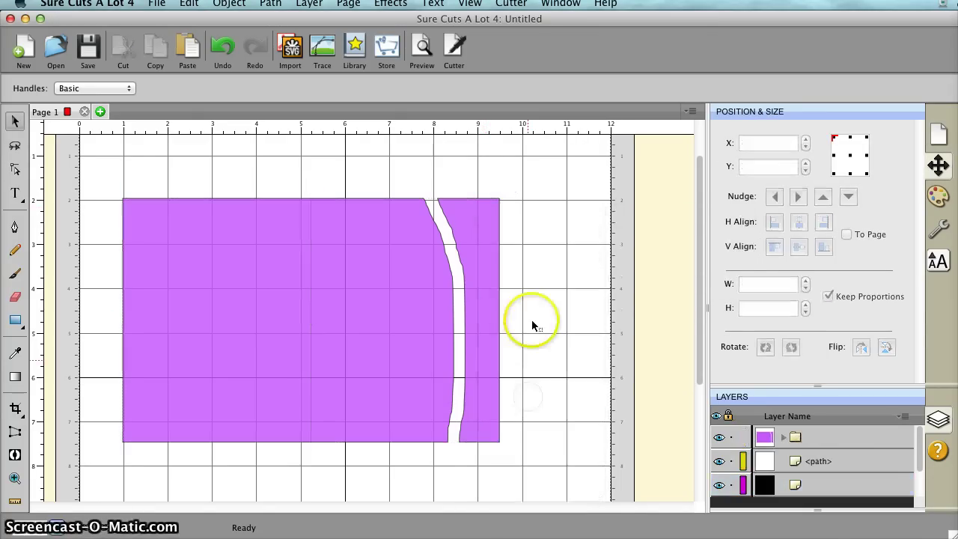
click(486, 296)
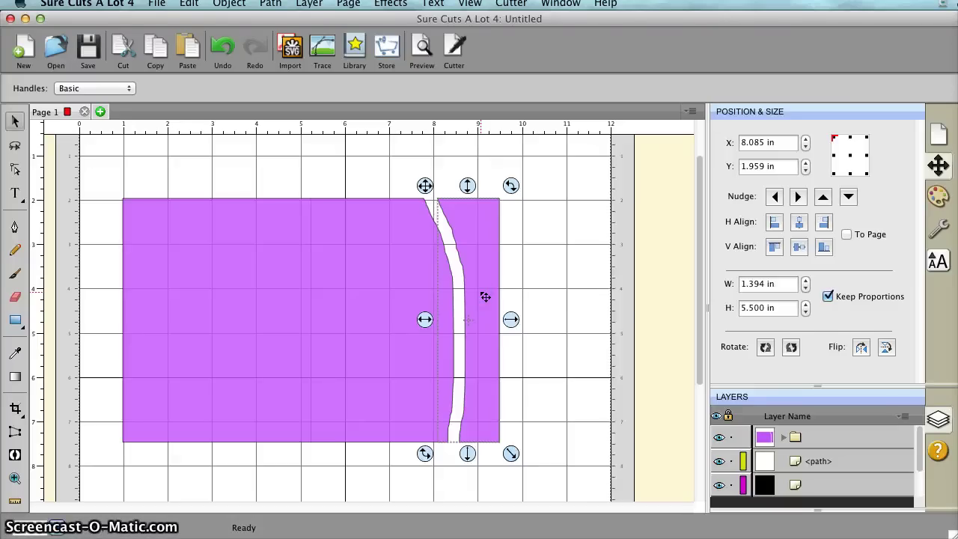
key(Delete)
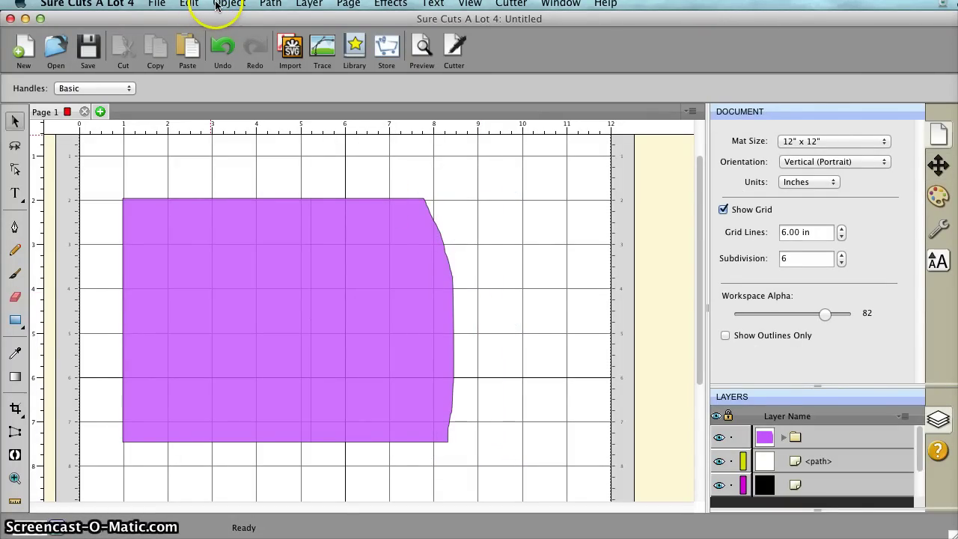
- Paste the iris back in its original place and deselect it
click(189, 5)
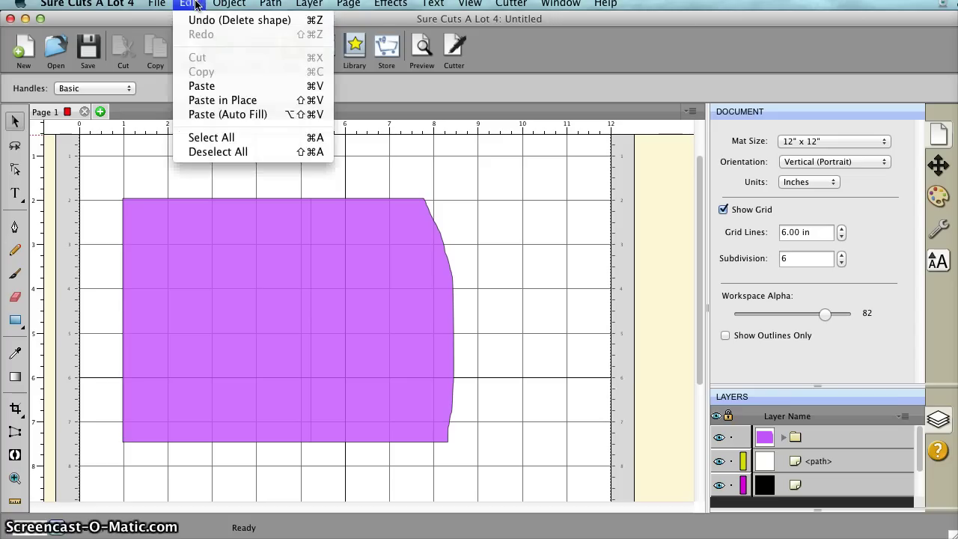
click(224, 100)
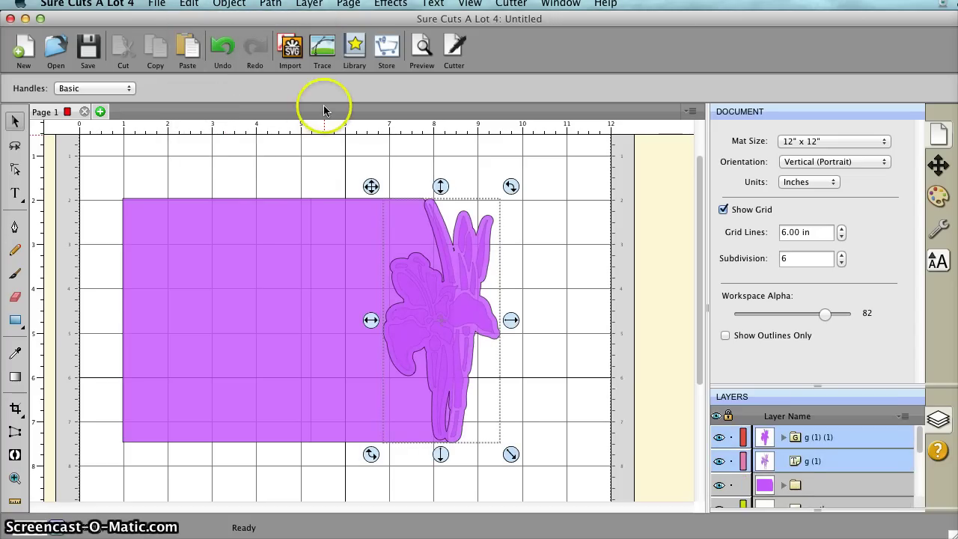
click(518, 414)
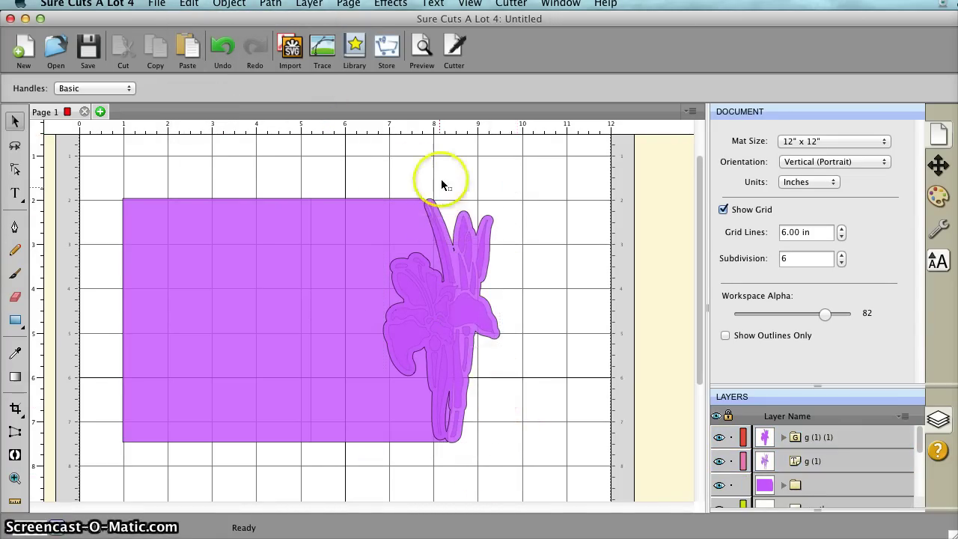
- Union the iris offset outline with the card into one shape
click(443, 217)
shift+click(366, 214)
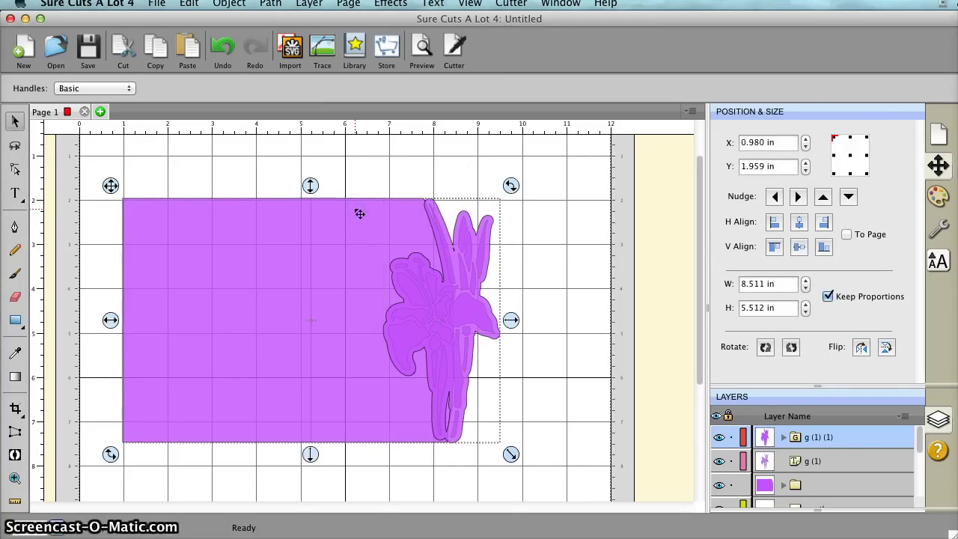
click(229, 3)
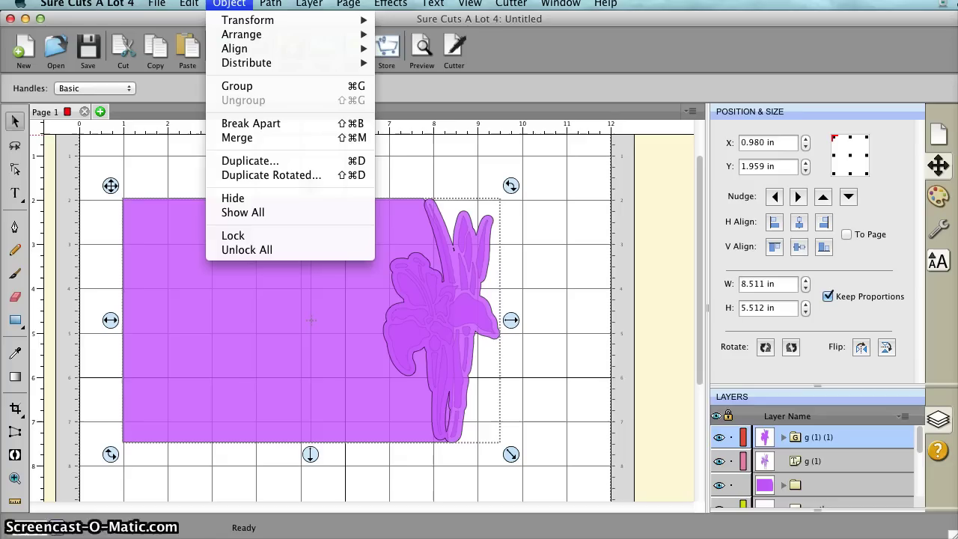
mouse_move(270, 4)
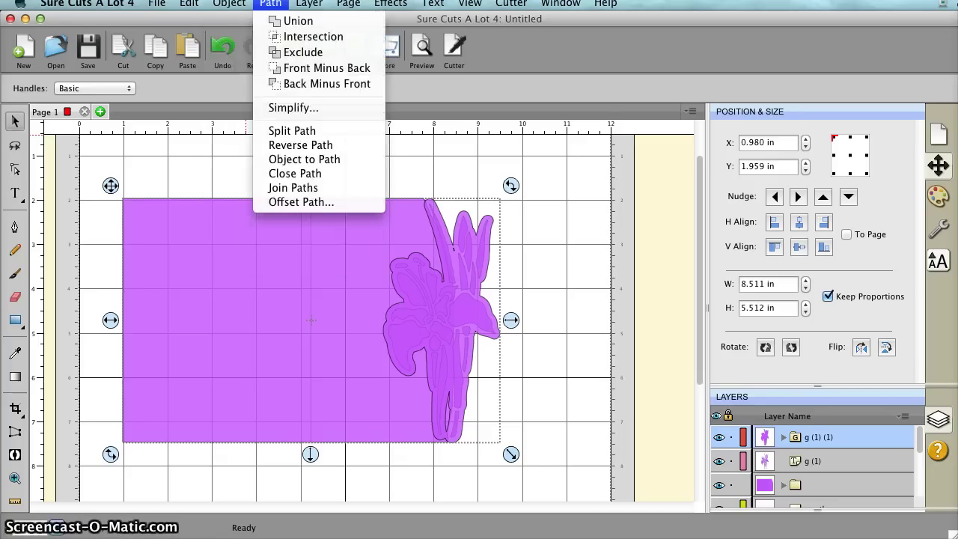
click(287, 23)
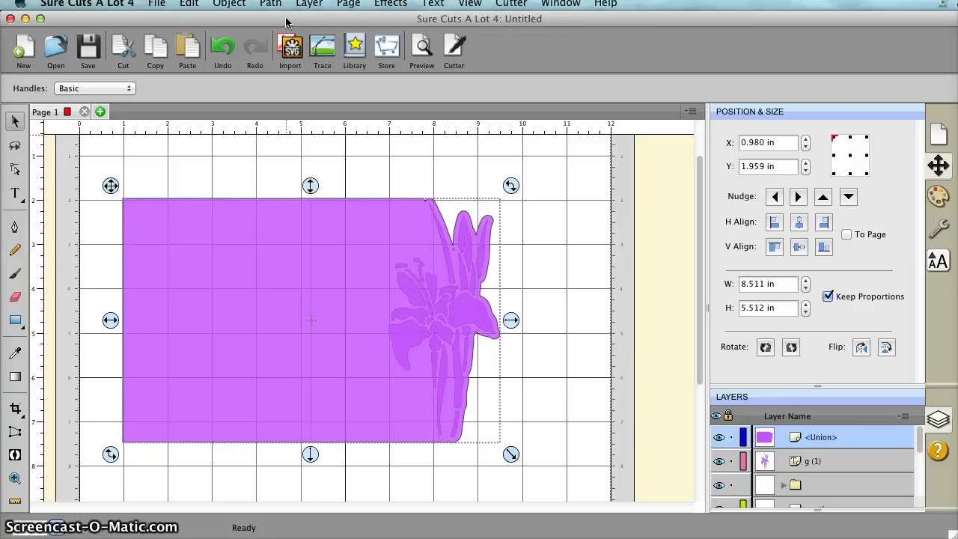
- Select the iris stencil with the merged card, try Back Minus Front, then undo it
click(400, 159)
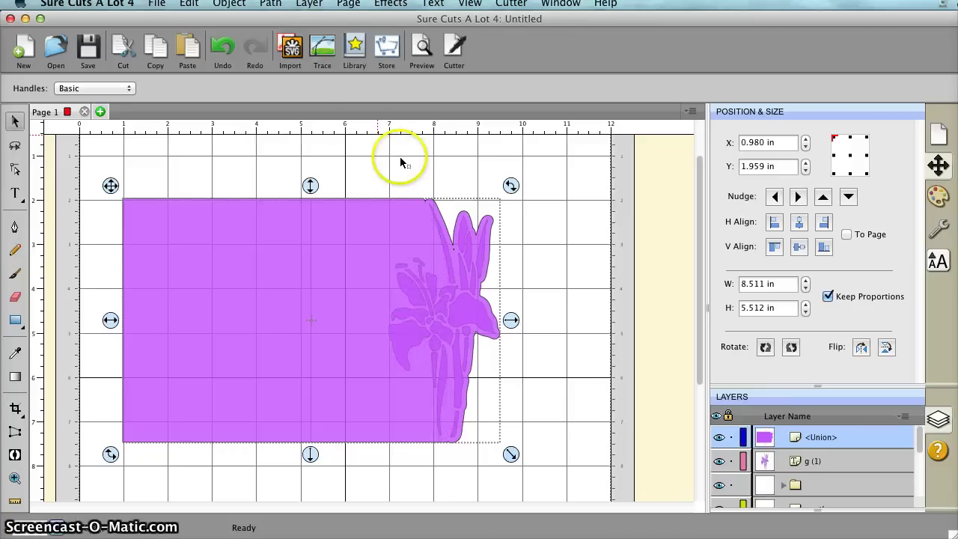
drag(354, 160, 544, 465)
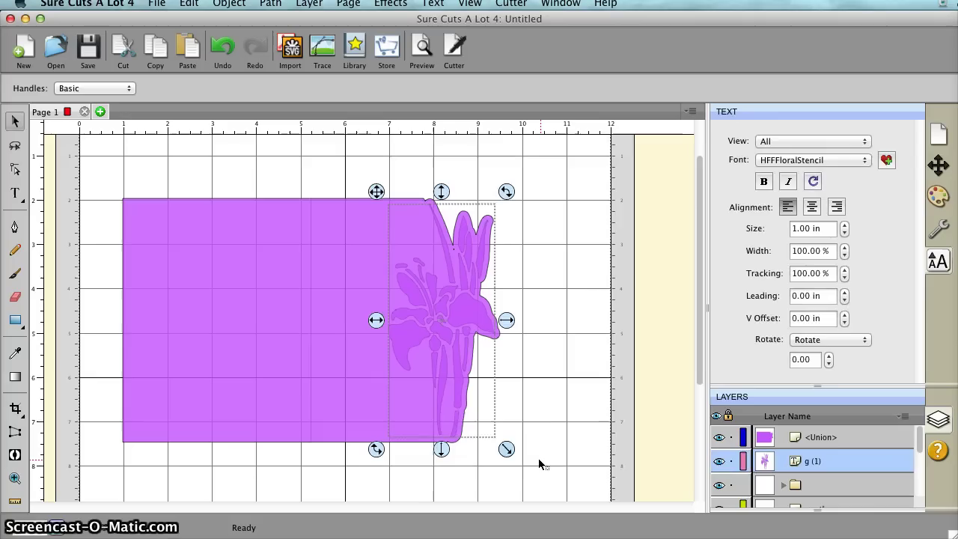
click(533, 458)
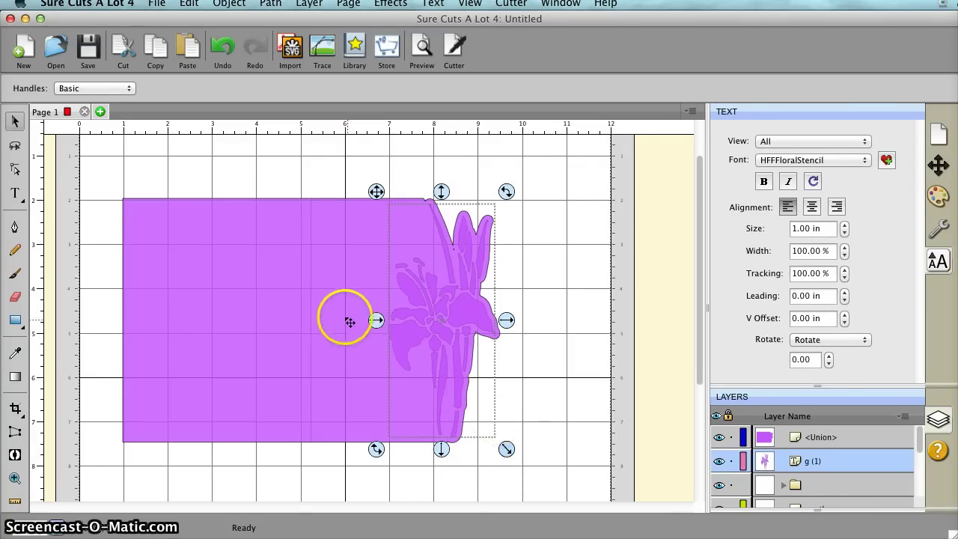
shift+click(347, 319)
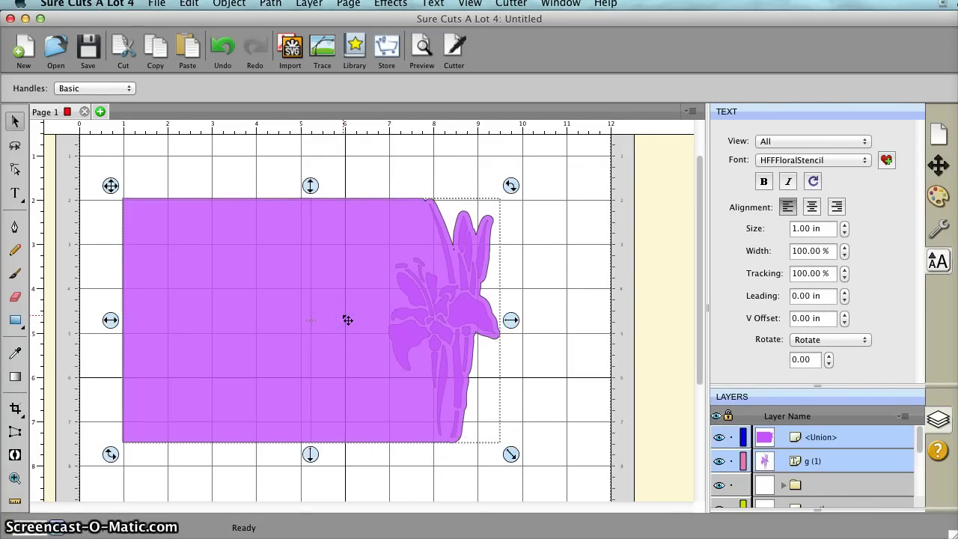
click(278, 5)
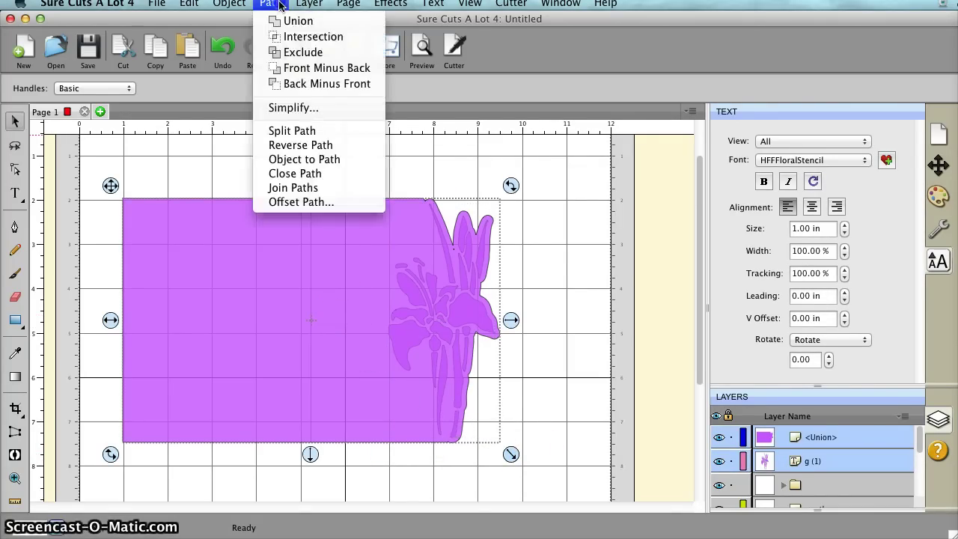
click(344, 84)
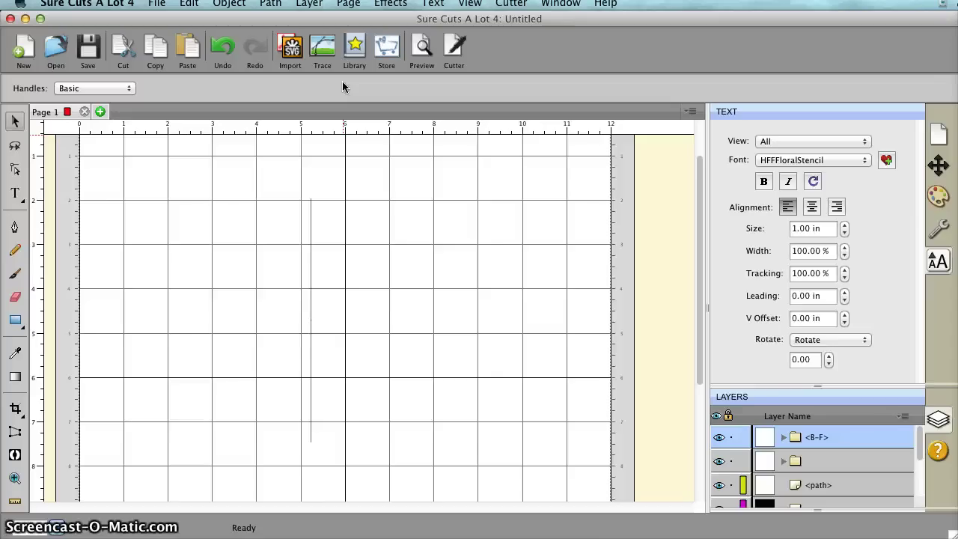
key(super+z)
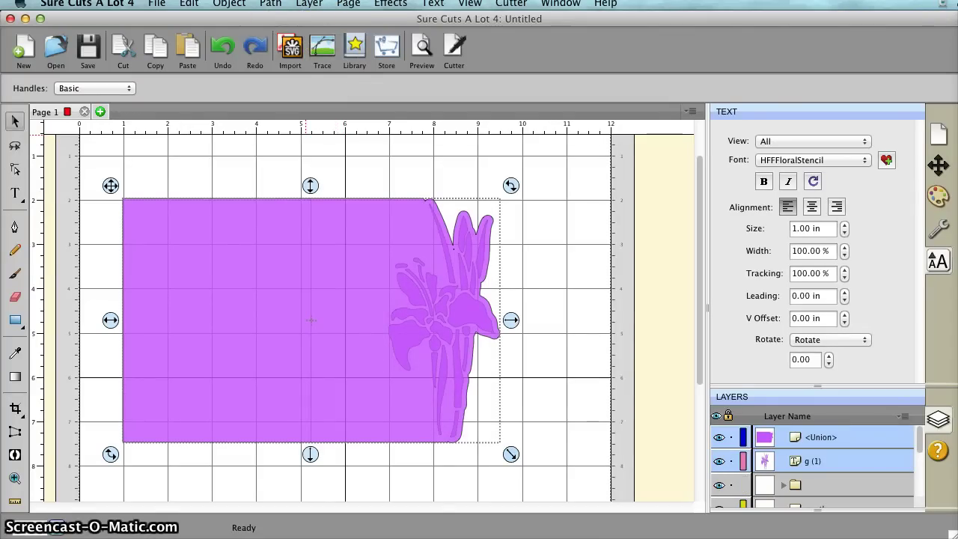
- Apply Front Minus Back to cut the iris stencil out of the card
click(279, 4)
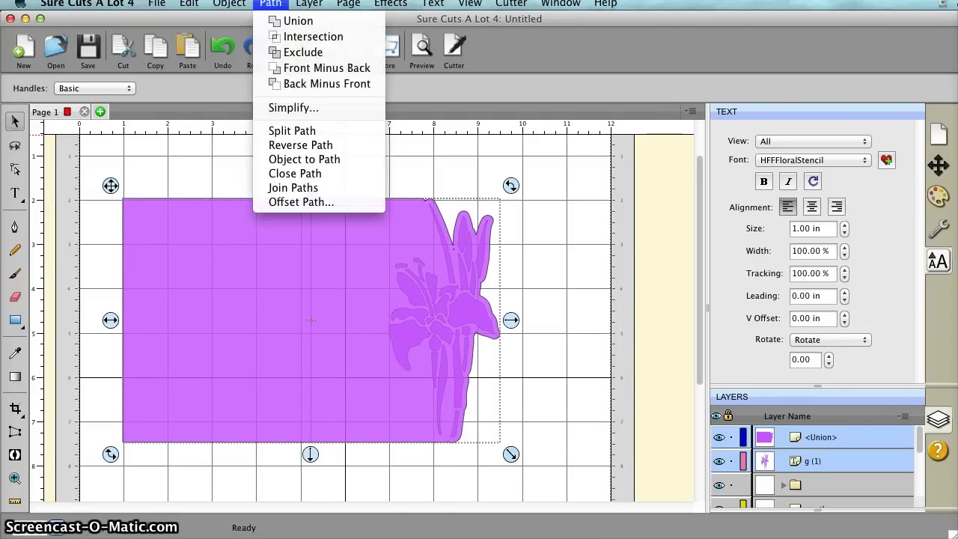
click(317, 68)
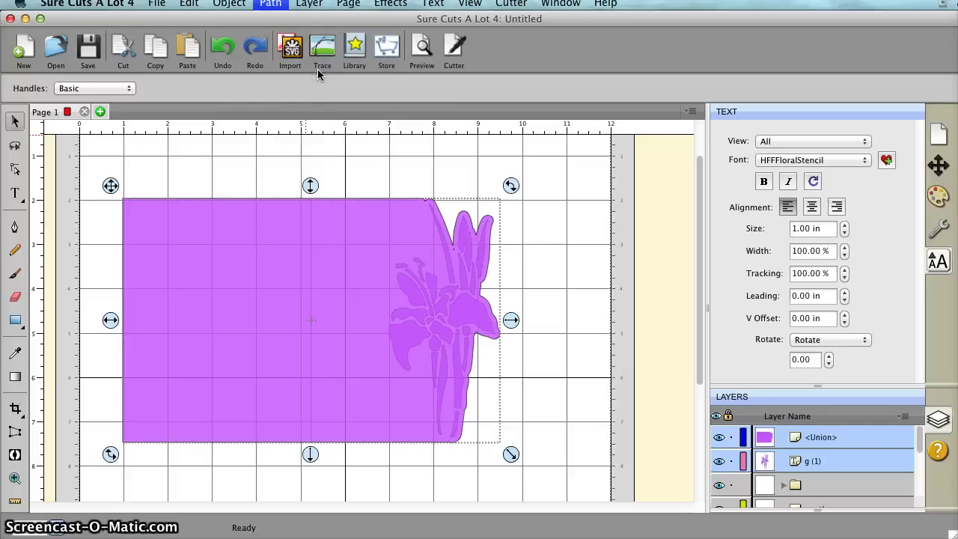
click(389, 188)
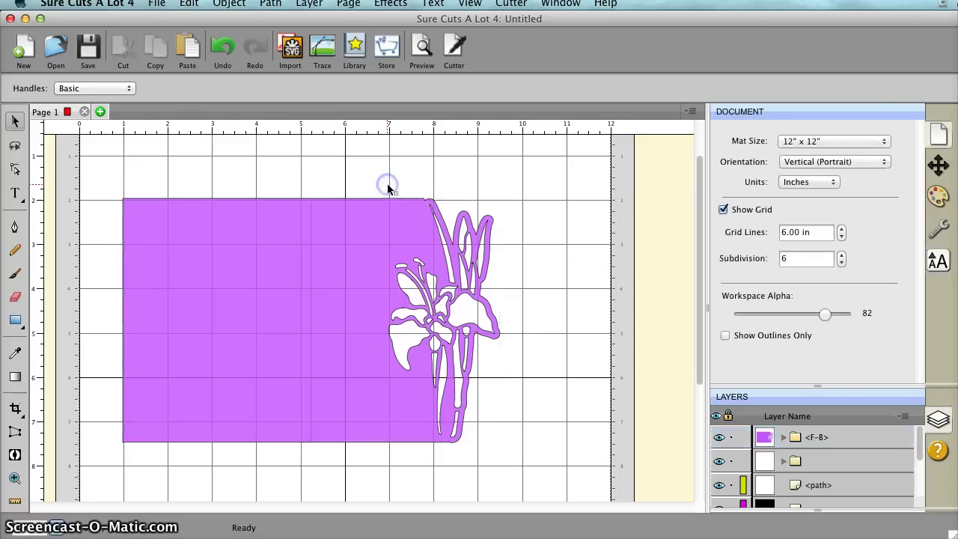